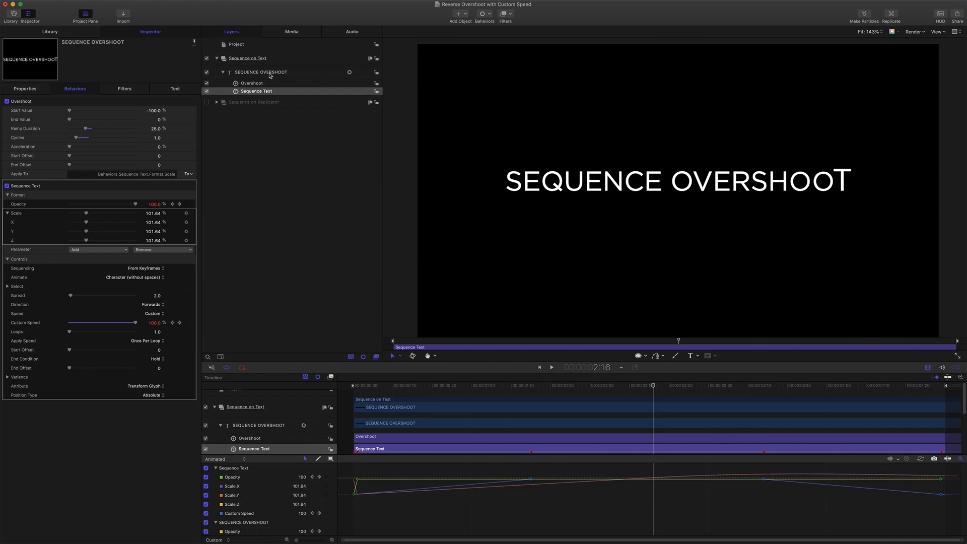
# - Play and scrub the SEQUENCE OVERSHOOT text animation from the first frame to examine how the letters overshoot in scale
pyautogui.moveTo(654, 385); pyautogui.dragTo(325, 379)
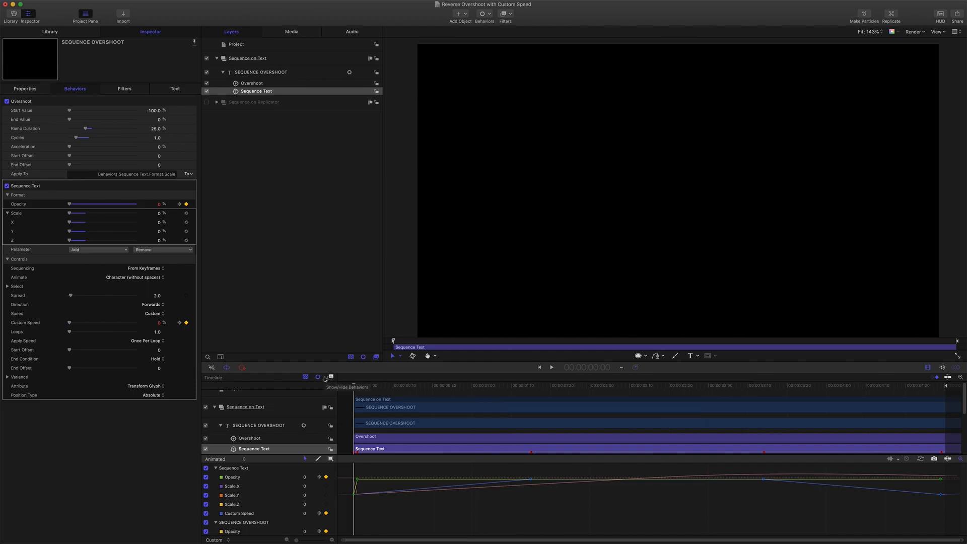
pyautogui.press('space')
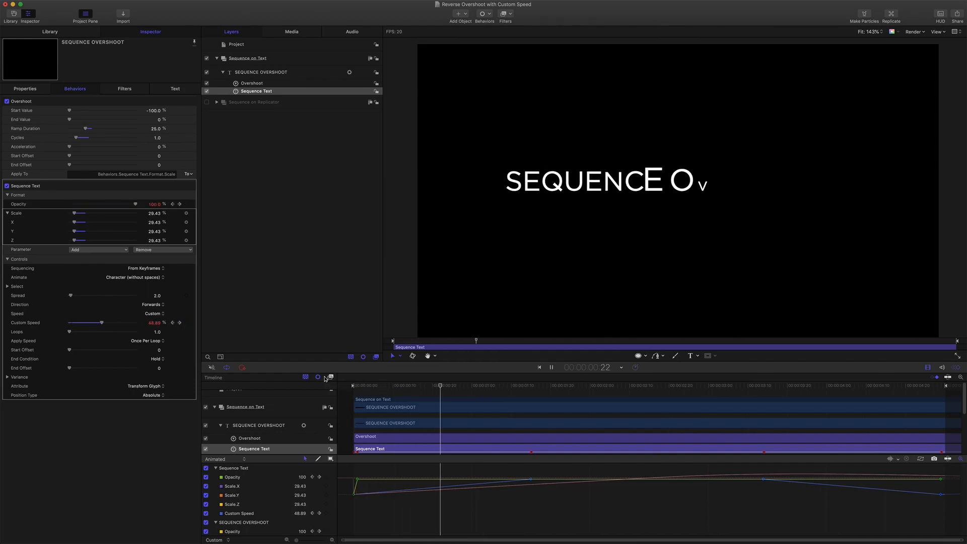
pyautogui.press('space')
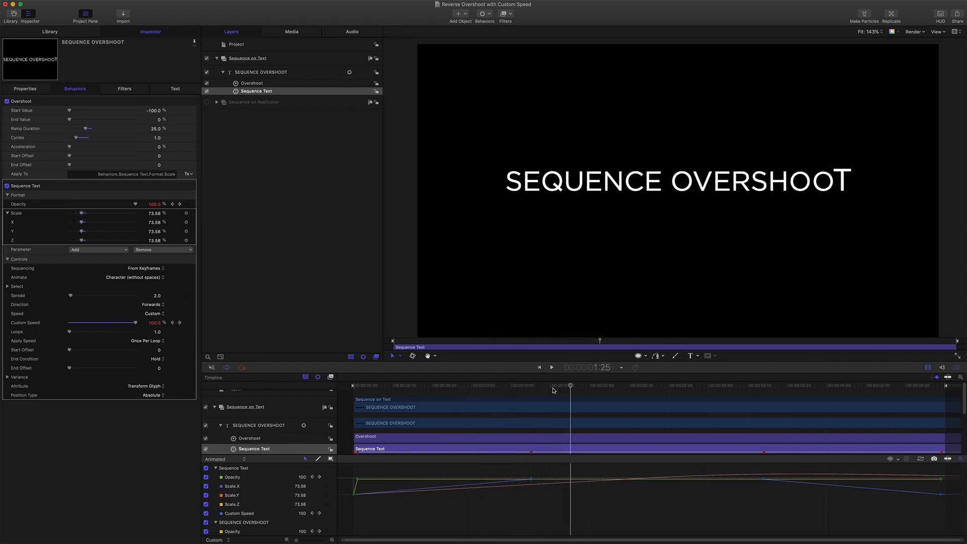
pyautogui.press('Home')
pyautogui.press('space')
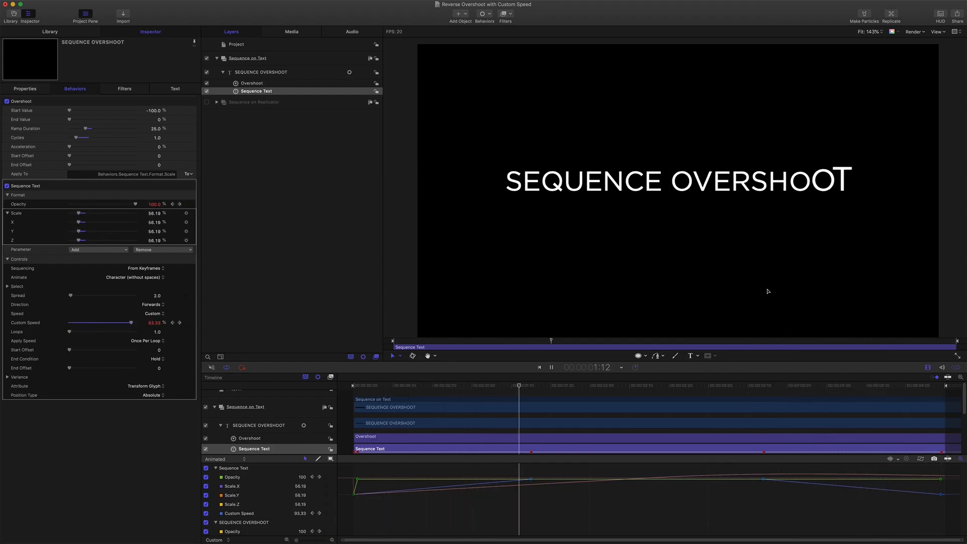
pyautogui.press('space')
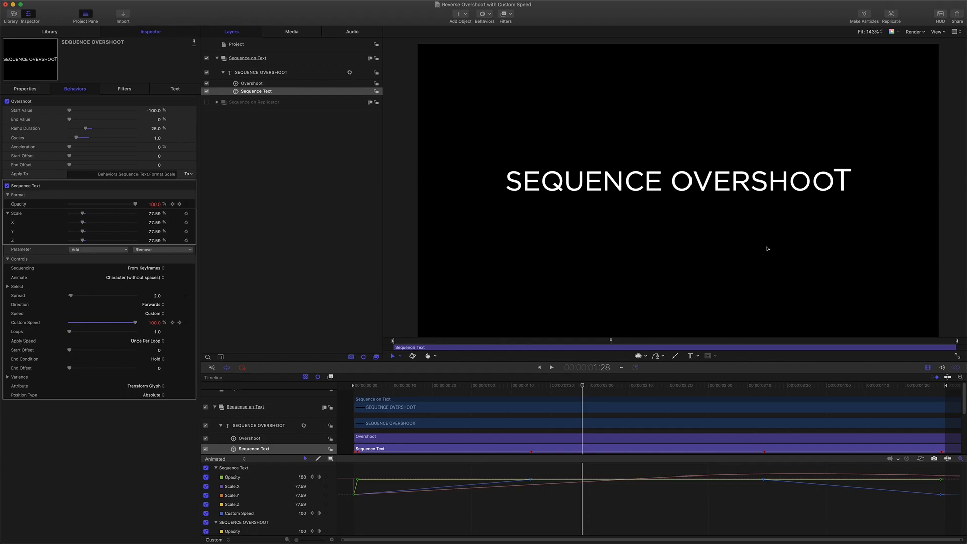
pyautogui.moveTo(583, 386)
pyautogui.mouseDown()
pyautogui.moveTo(347, 366)
pyautogui.moveTo(540, 388)
pyautogui.moveTo(587, 373)
pyautogui.mouseUp()
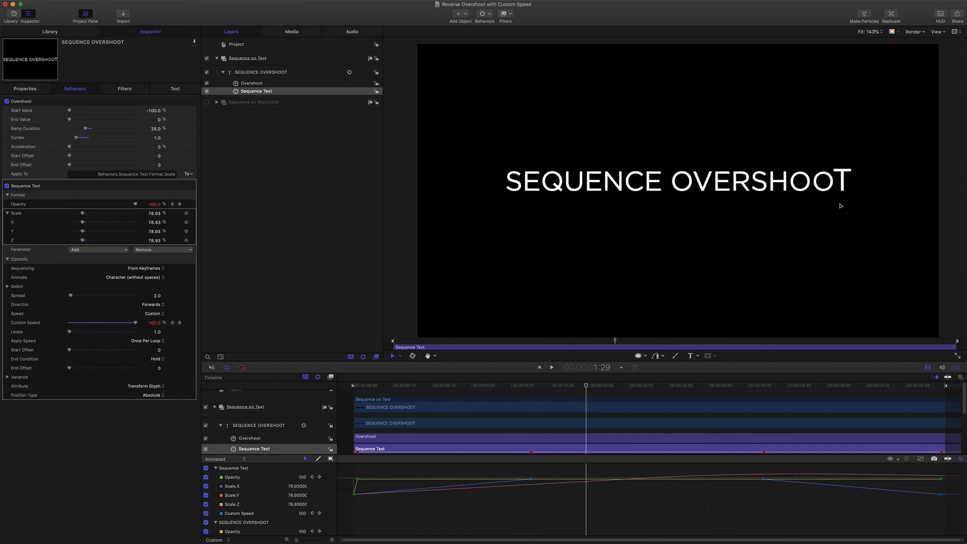
pyautogui.moveTo(586, 387); pyautogui.dragTo(325, 368)
pyautogui.press('space')
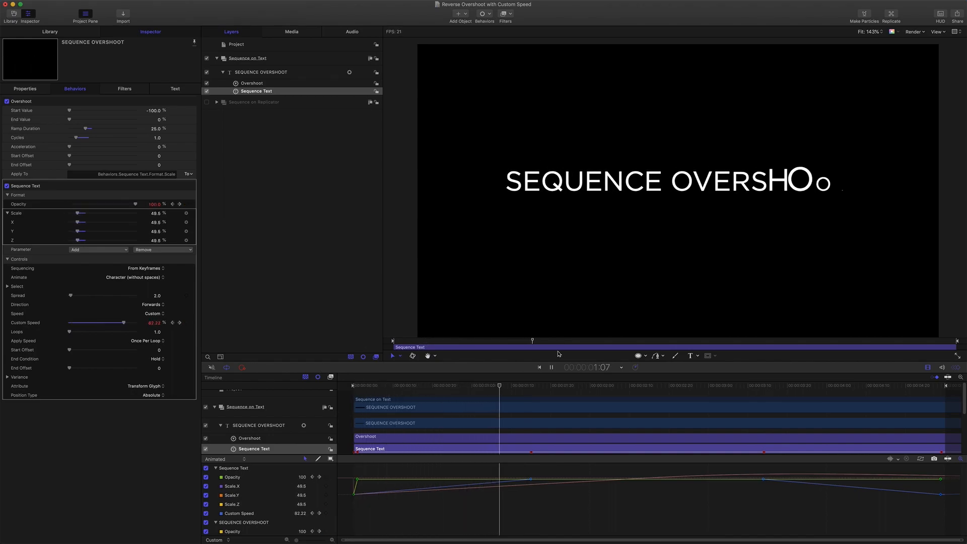
pyautogui.press('space')
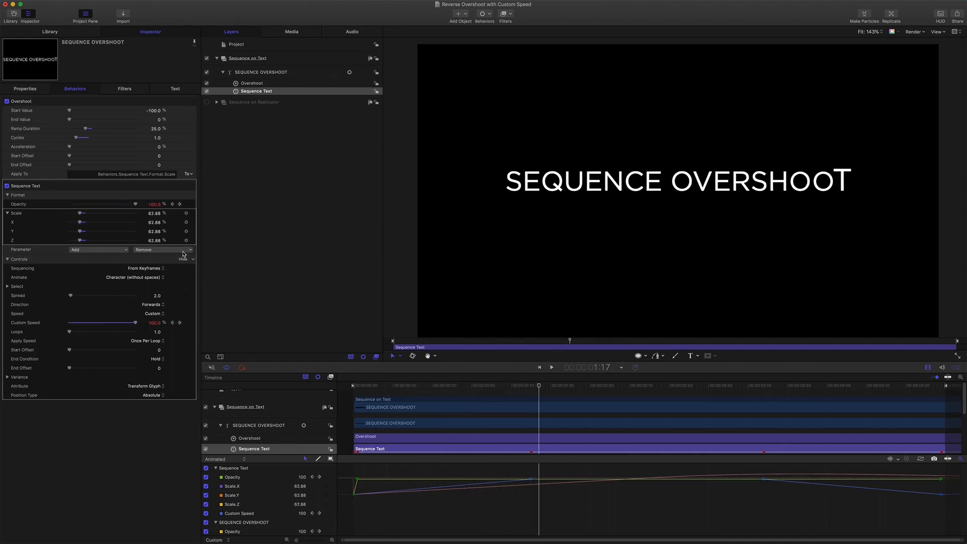
# - Check the Sequence Text behavior's Speed setting, keep it at Custom, and replay the text animation from the start
pyautogui.click(152, 313)
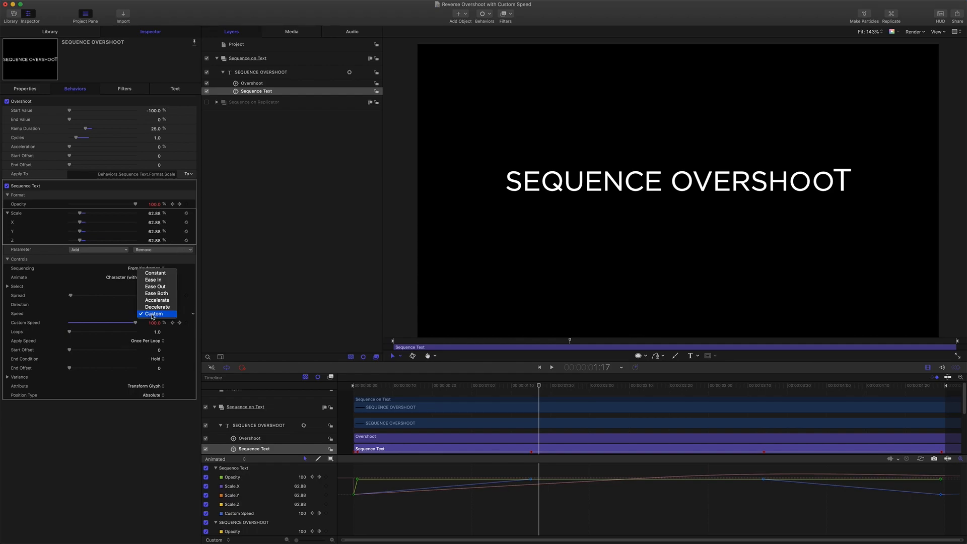
pyautogui.click(152, 314)
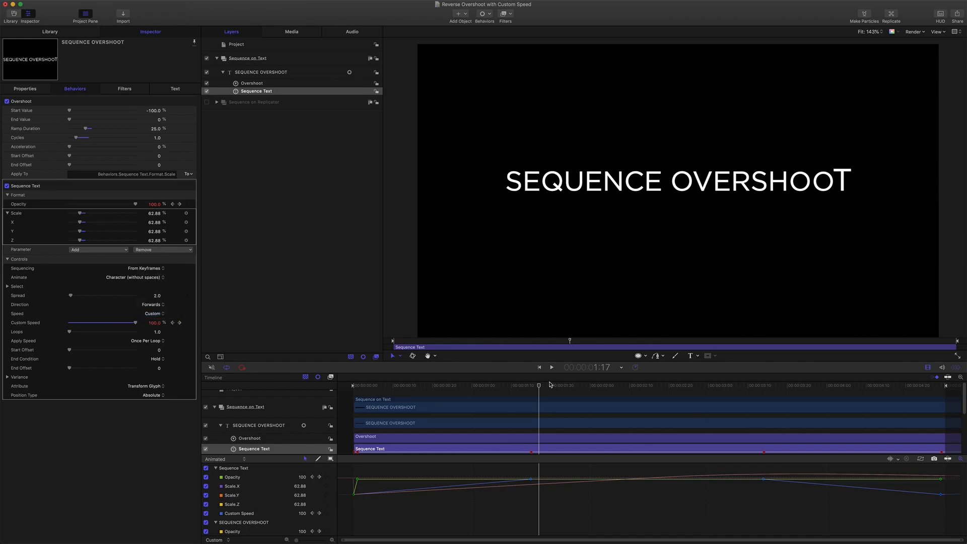
pyautogui.moveTo(539, 386); pyautogui.dragTo(304, 369)
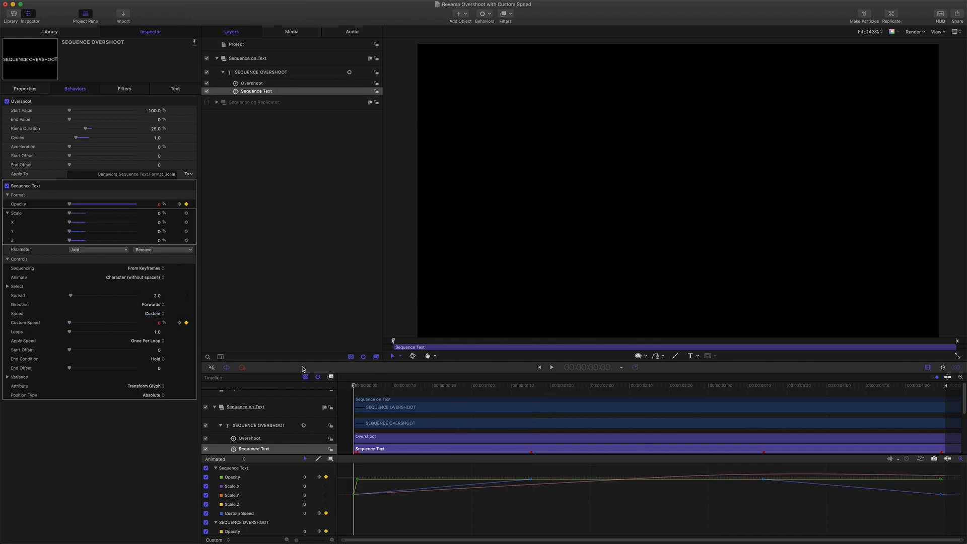
pyautogui.press('space')
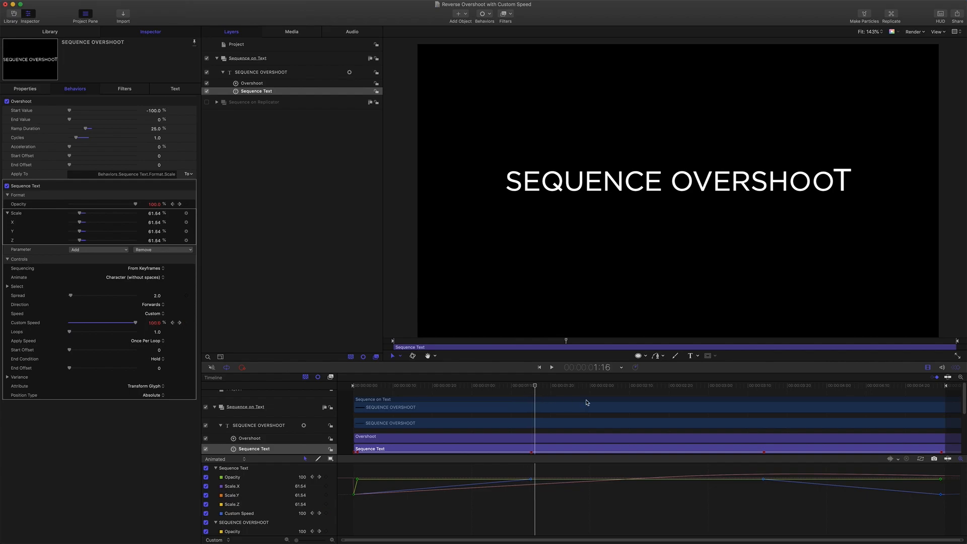
# - Scrub to the Custom Speed keyframe near 3:15 and play the animation again to examine the reversal
pyautogui.moveTo(647, 403); pyautogui.dragTo(767, 407)
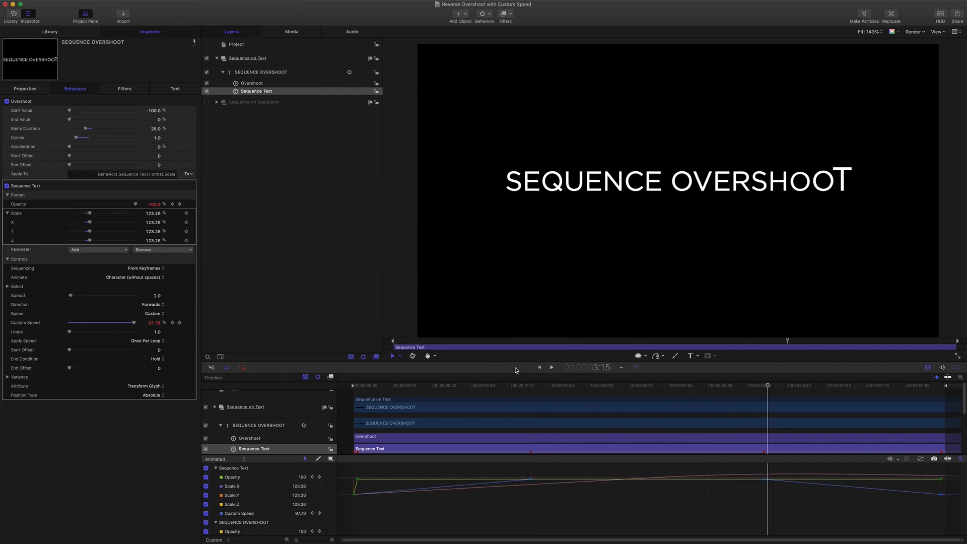
pyautogui.click(726, 386)
pyautogui.press('space')
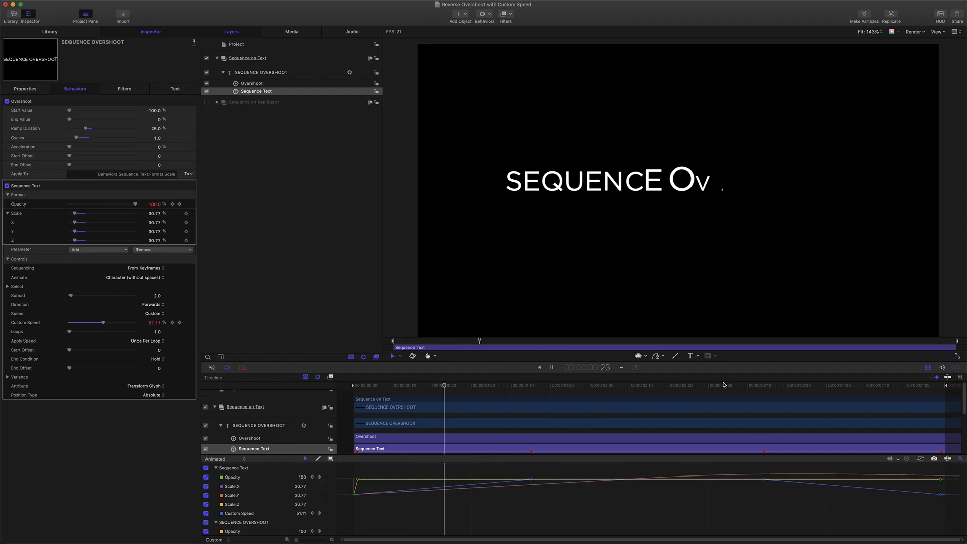
pyautogui.press('space')
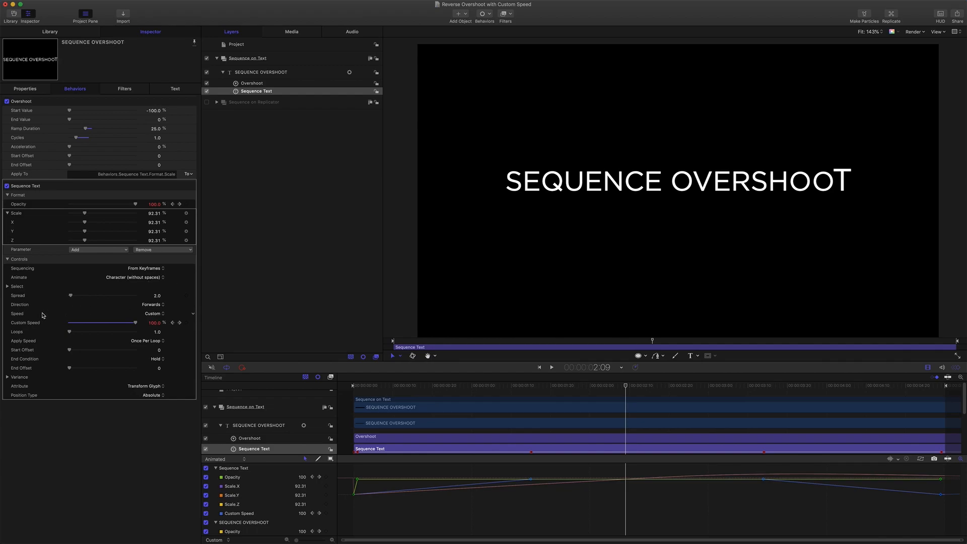
# - Review the alternative Speed options for Sequence Text without changing Custom, then examine the 1:15 keyframe and replay the build-in
pyautogui.click(153, 314)
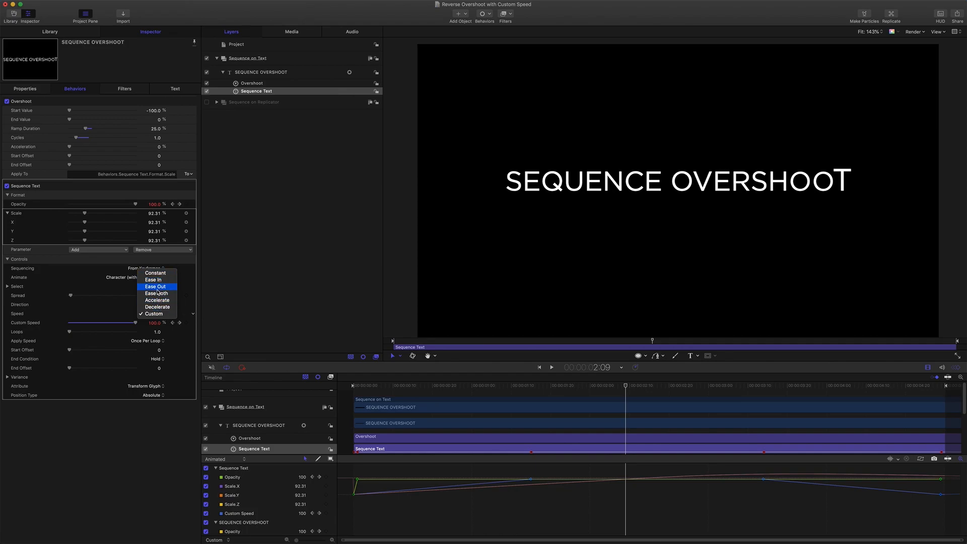
pyautogui.click(104, 308)
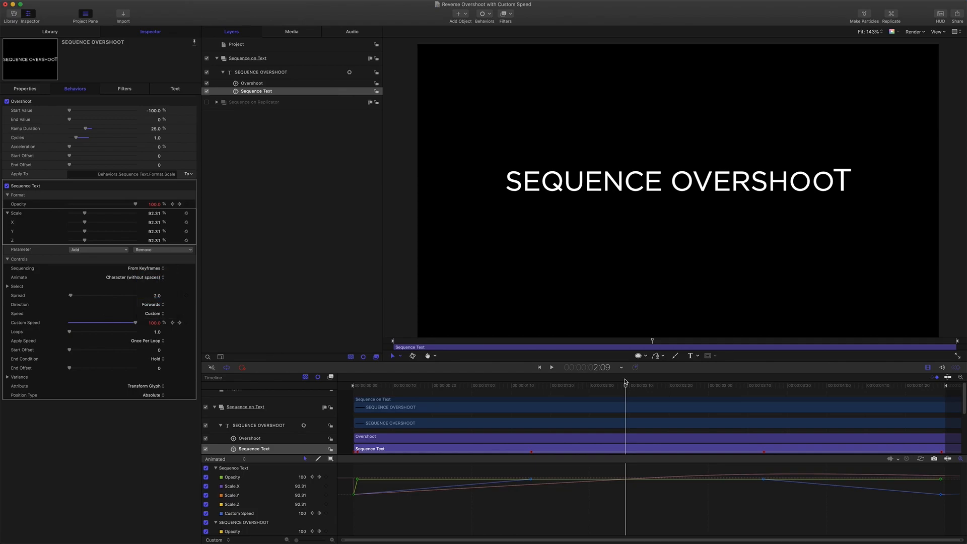
pyautogui.moveTo(626, 386); pyautogui.dragTo(530, 376)
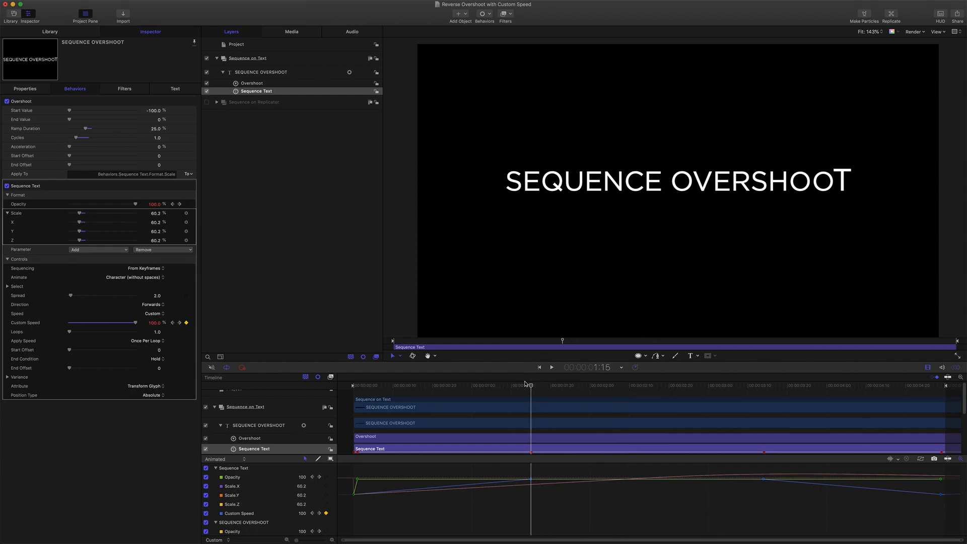
pyautogui.moveTo(530, 386); pyautogui.dragTo(331, 375)
pyautogui.press('space')
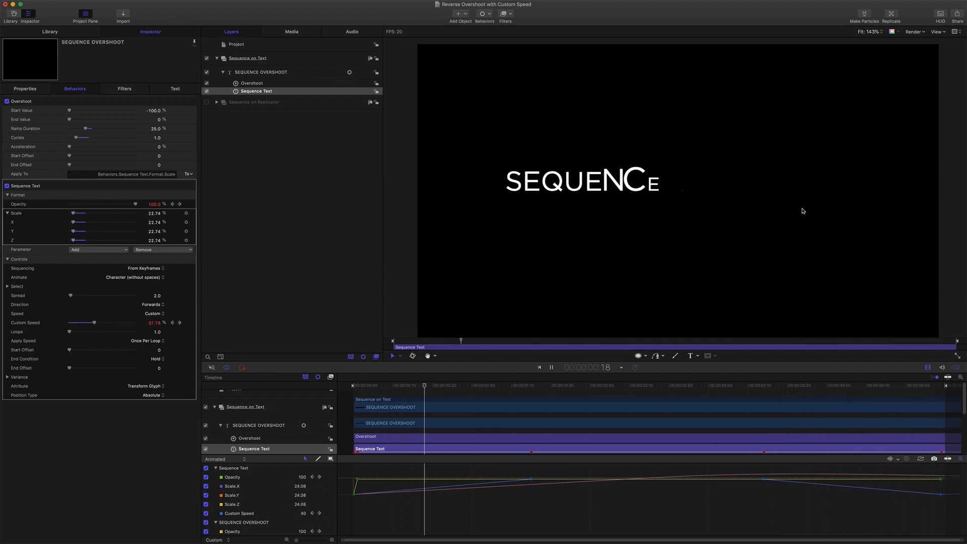
pyautogui.press('space')
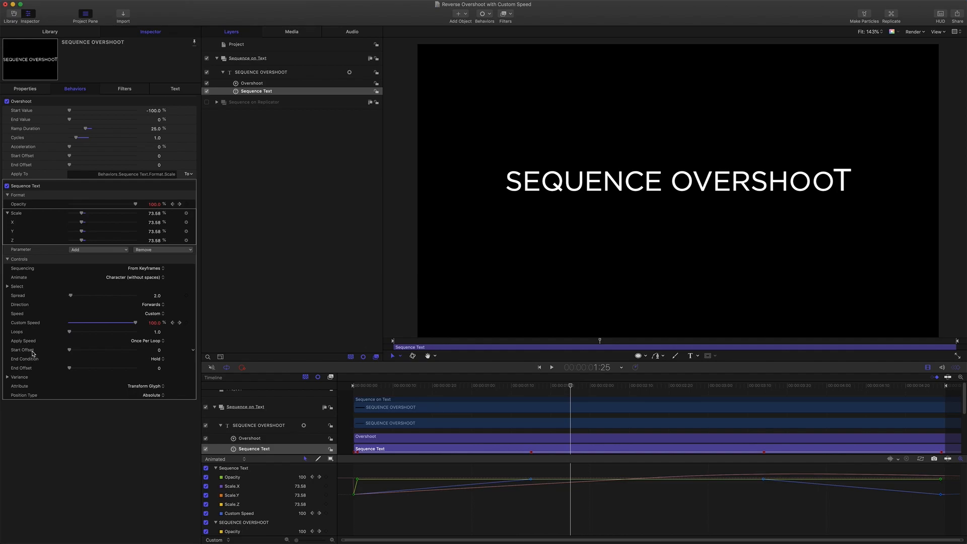
# - Set the Sequence Text behavior's Start Offset to 24 and preview the animation from the first frame
pyautogui.moveTo(160, 352); pyautogui.dragTo(168, 352)
pyautogui.moveTo(572, 388); pyautogui.dragTo(270, 371)
pyautogui.press('space')
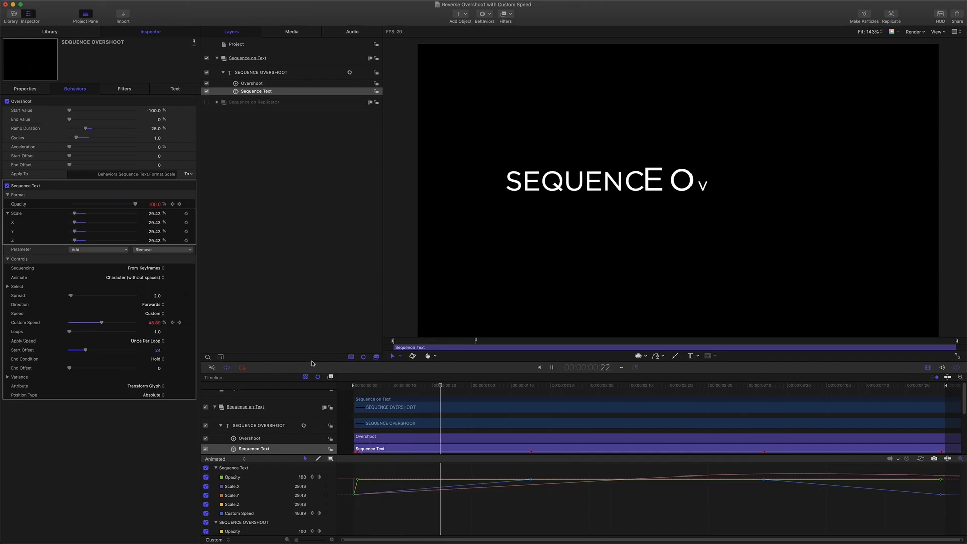
pyautogui.press('space')
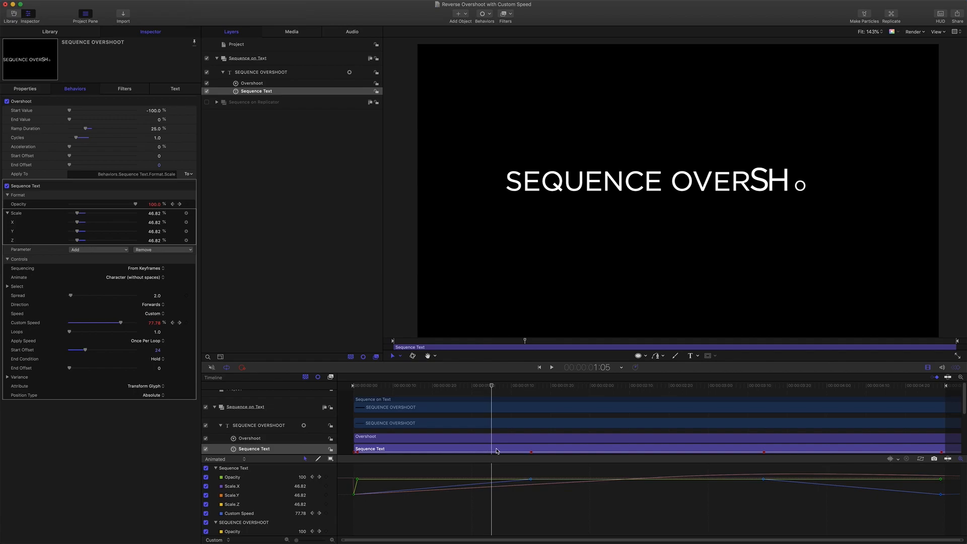
# - Scrub through the letters' build-in and replay the text to check the effect of the offset on the last letter
pyautogui.moveTo(493, 388); pyautogui.dragTo(424, 387)
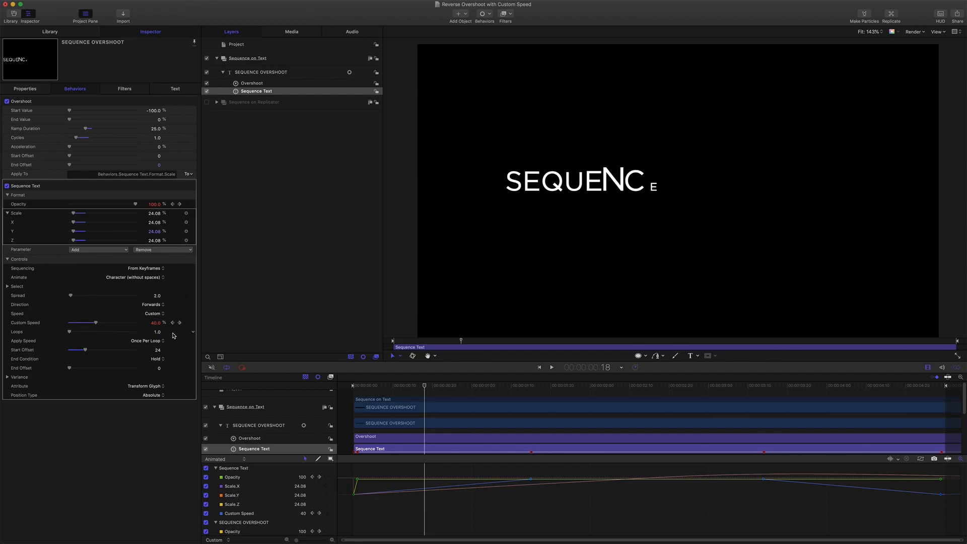
pyautogui.moveTo(425, 386); pyautogui.dragTo(554, 394)
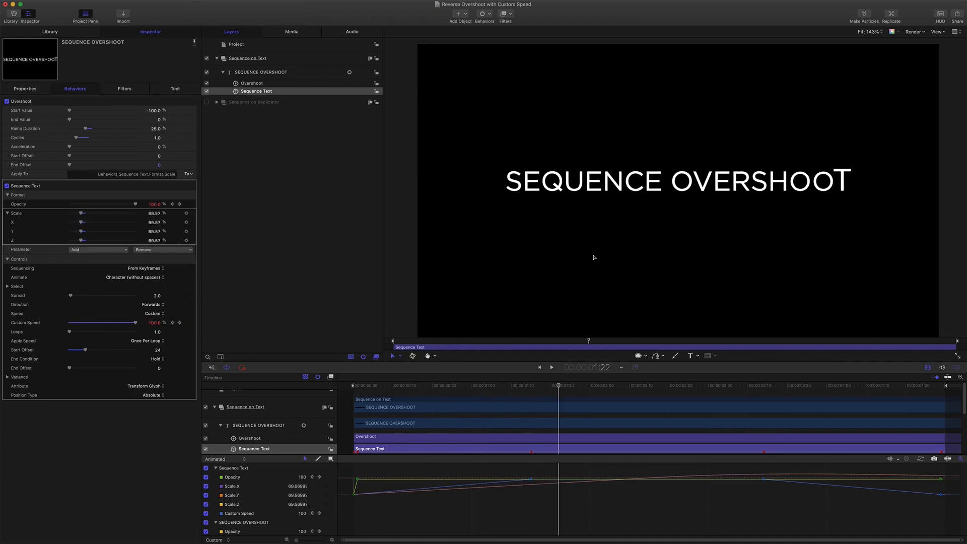
pyautogui.moveTo(558, 387); pyautogui.dragTo(356, 387)
pyautogui.press('space')
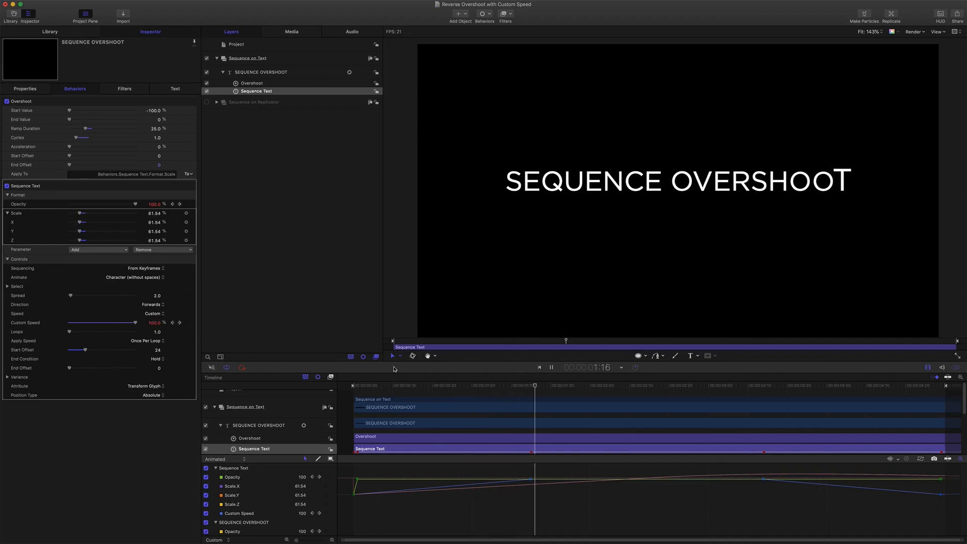
pyautogui.press('space')
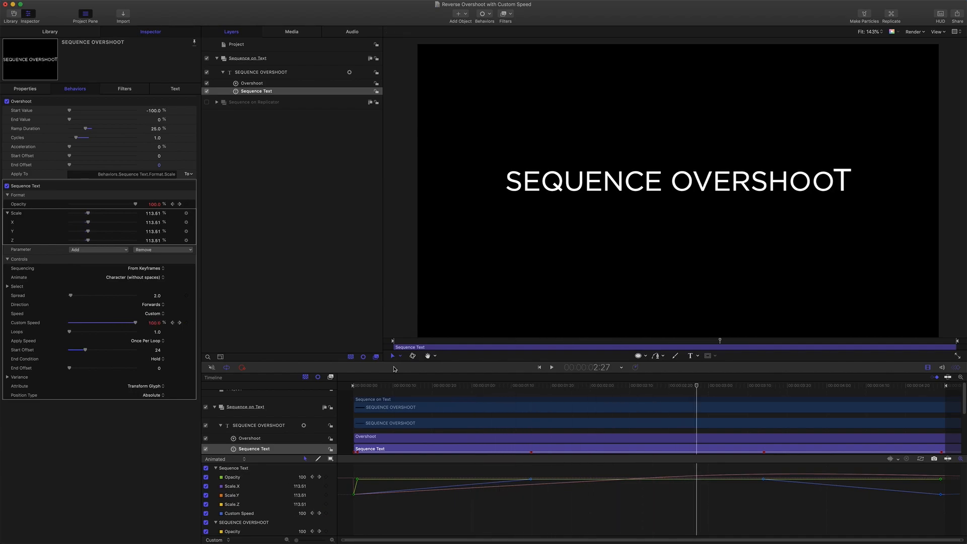
# - Hide the SEQUENCE OVERSHOOT text, show the Sequence on Replicator group, and expand the group and its Replicator
pyautogui.click(207, 72)
pyautogui.click(207, 101)
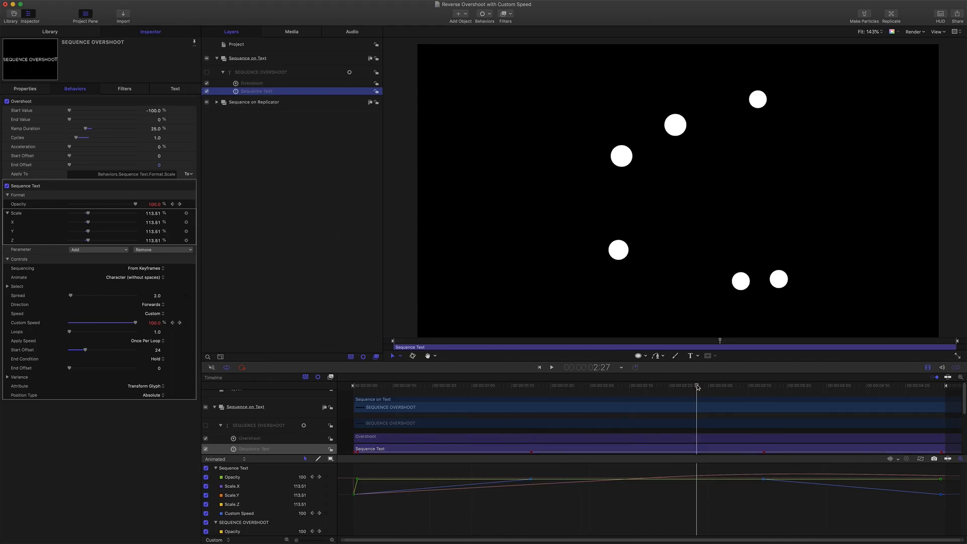
pyautogui.moveTo(698, 387); pyautogui.dragTo(487, 386)
pyautogui.click(217, 102)
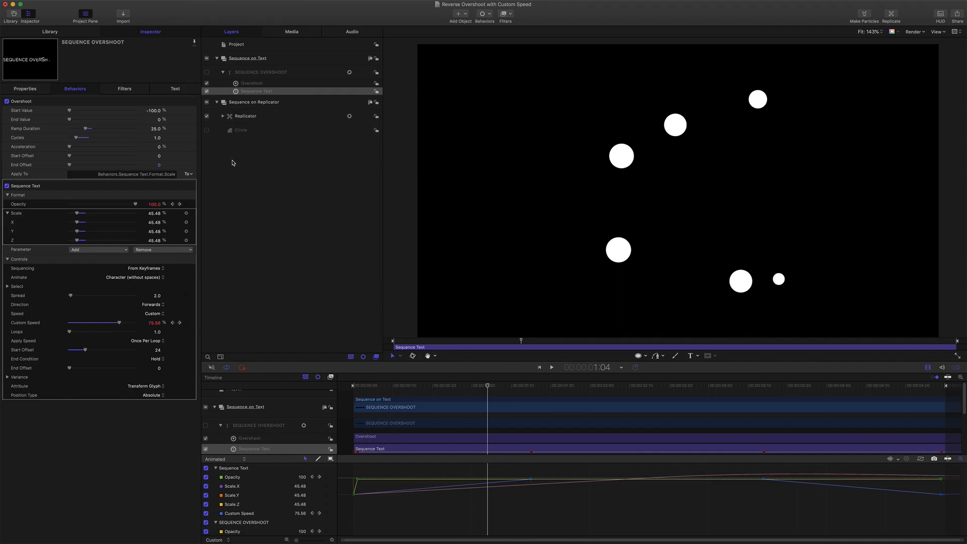
pyautogui.click(253, 116)
pyautogui.click(222, 116)
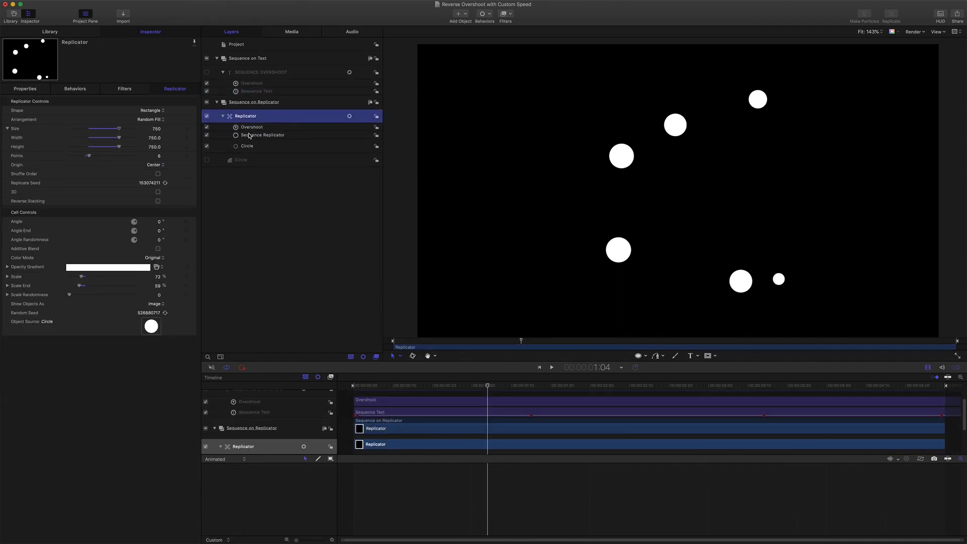
# - Play the replicated circles' animation and examine the Sequence Replicator behavior's Location keyframes along the timeline
pyautogui.moveTo(488, 385); pyautogui.dragTo(349, 377)
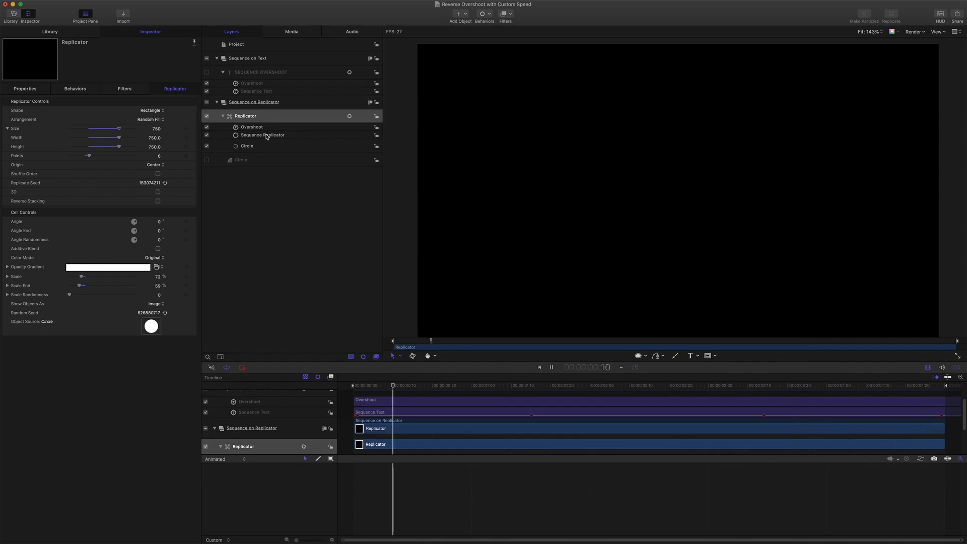
pyautogui.press('space')
pyautogui.click(263, 135)
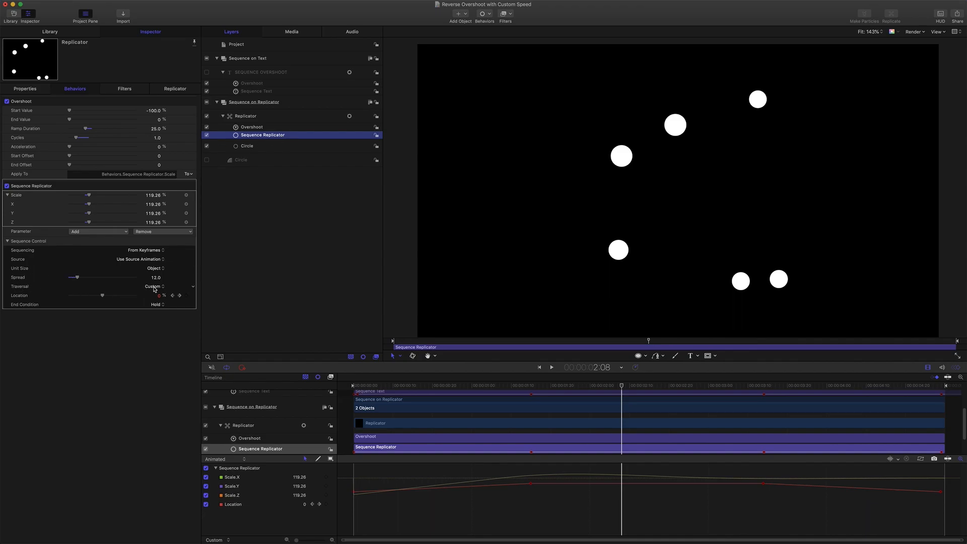
pyautogui.moveTo(621, 387); pyautogui.dragTo(354, 386)
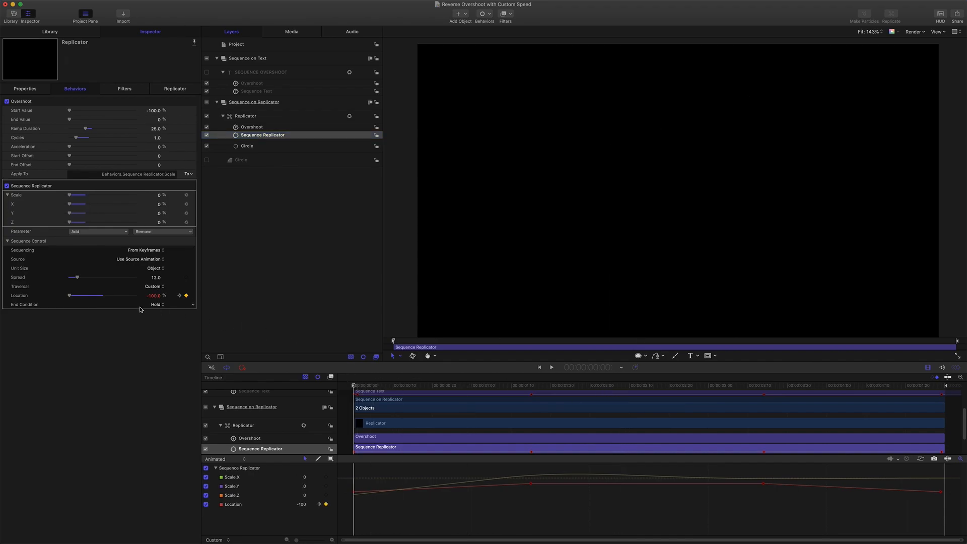
pyautogui.moveTo(354, 386); pyautogui.dragTo(766, 424)
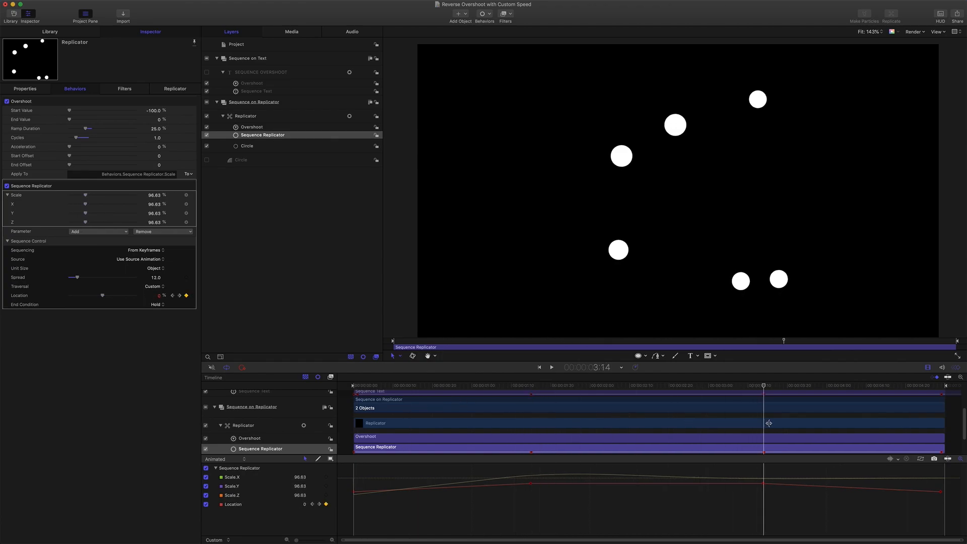
pyautogui.moveTo(764, 386); pyautogui.dragTo(962, 416)
pyautogui.press('space')
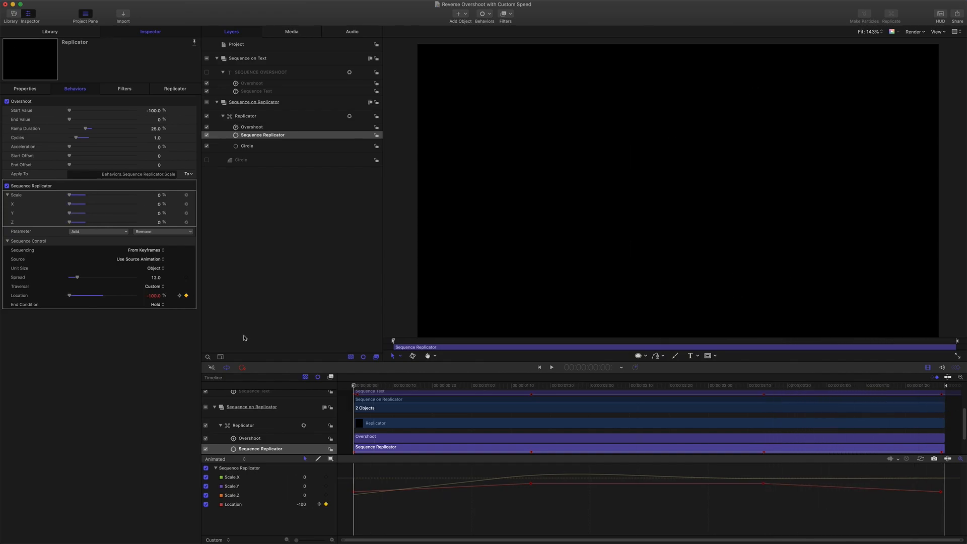